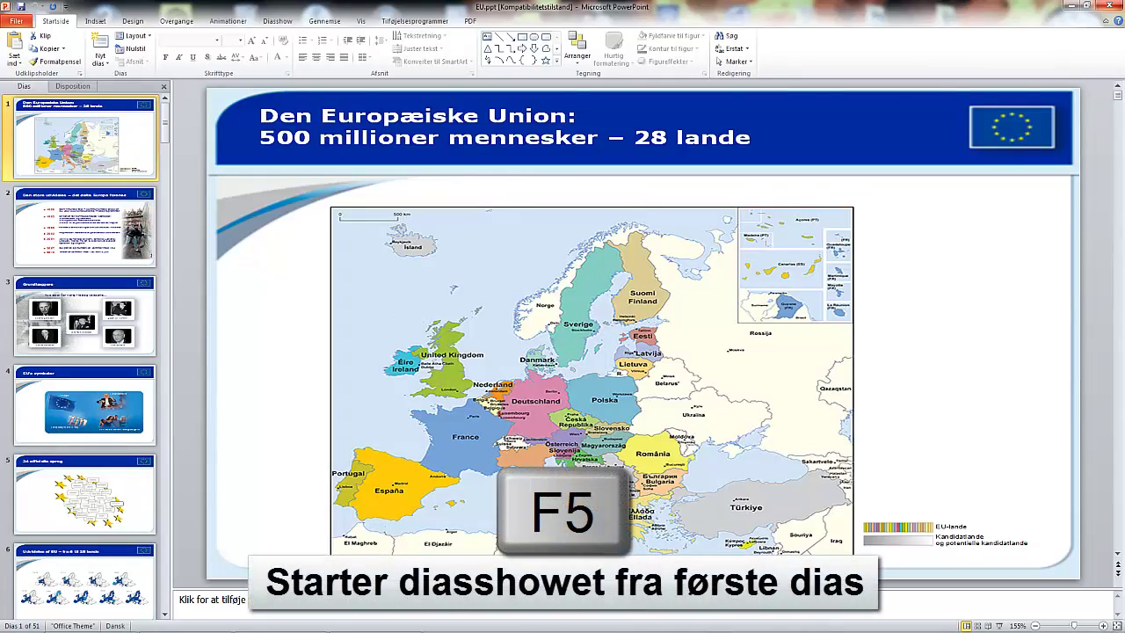
# Run the slideshow with the arrow kept visible, point the laser at Danmark, then end the show.
pyautogui.press('F5')
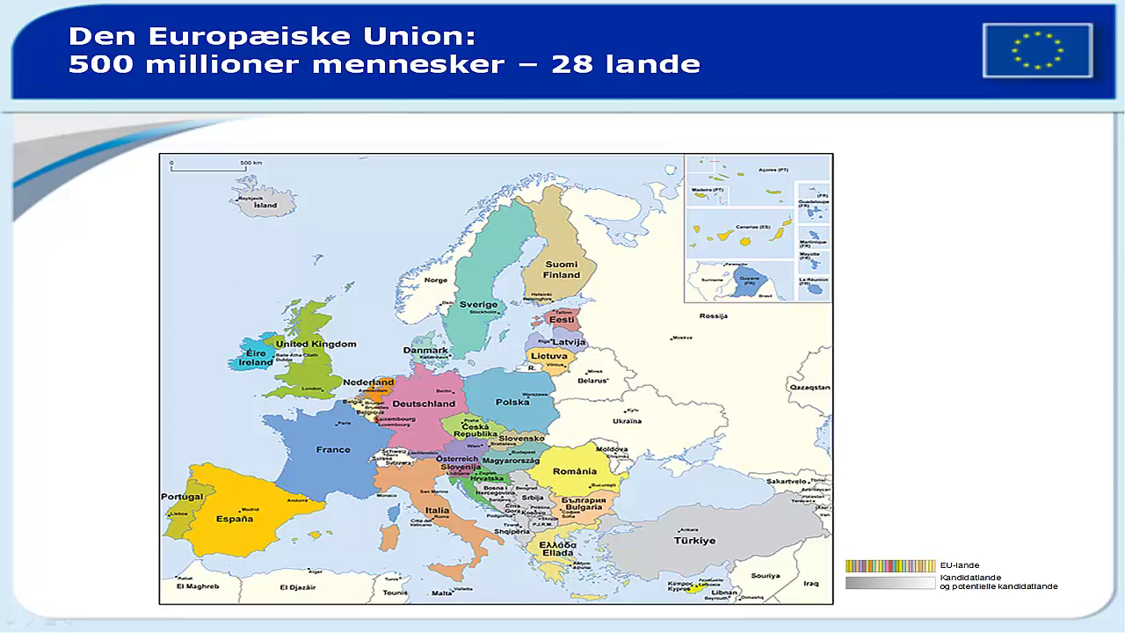
pyautogui.hotkey('ctrl', 'p')
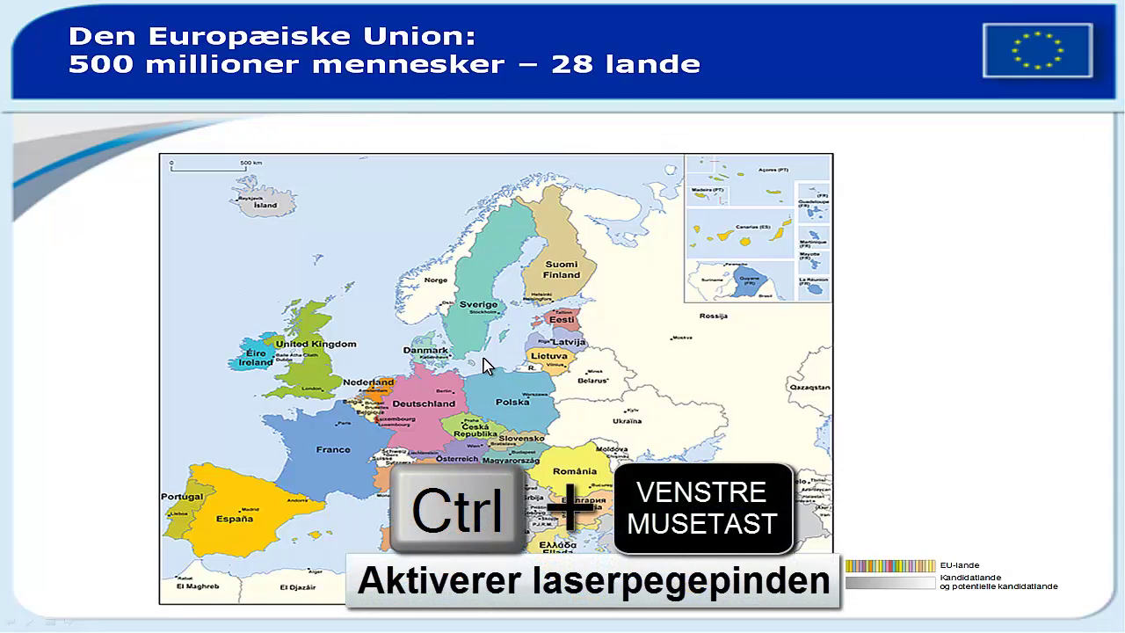
pyautogui.keyDown('ctrl'); pyautogui.click(483, 358); pyautogui.keyUp('ctrl')
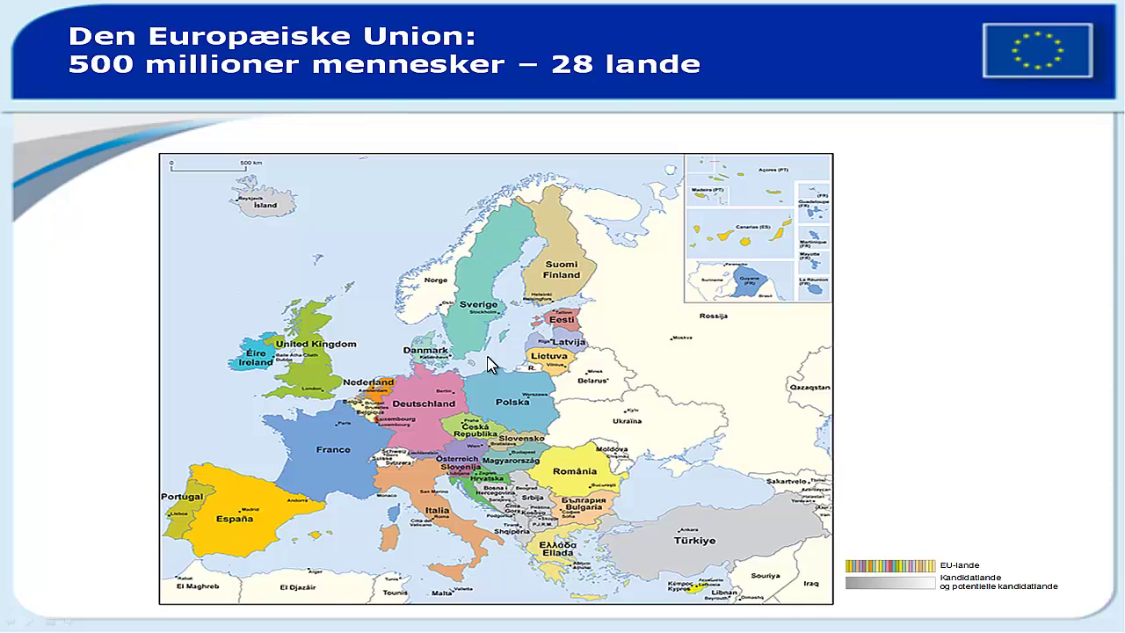
pyautogui.press('Escape')
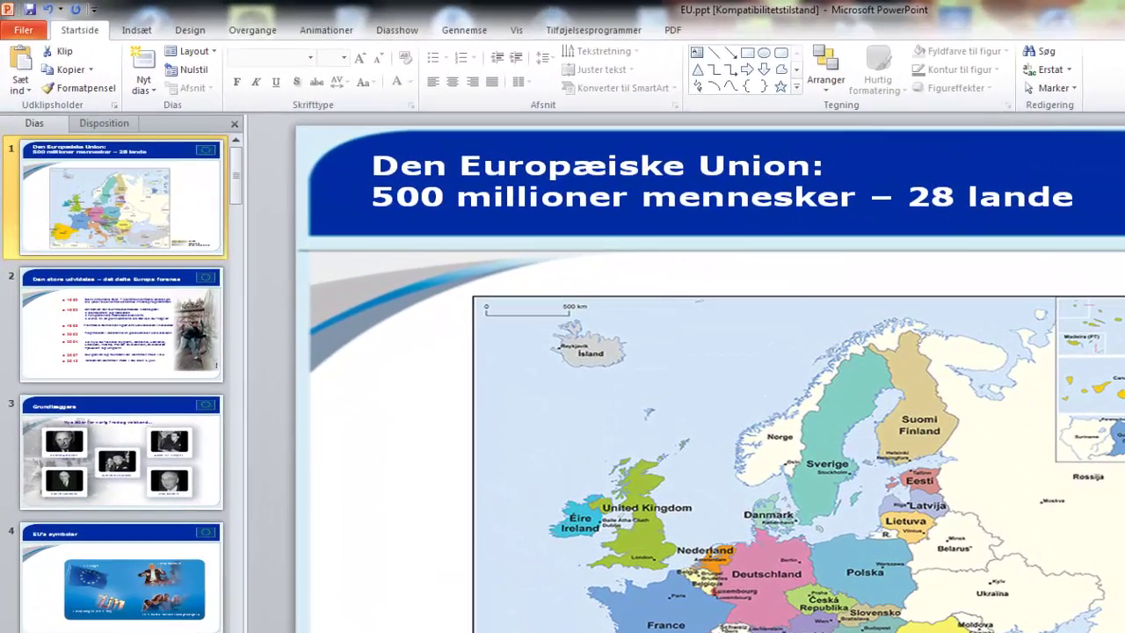
# In Indstil diasshow, set Farve på laserpegepind to green and confirm.
pyautogui.click(380, 29)
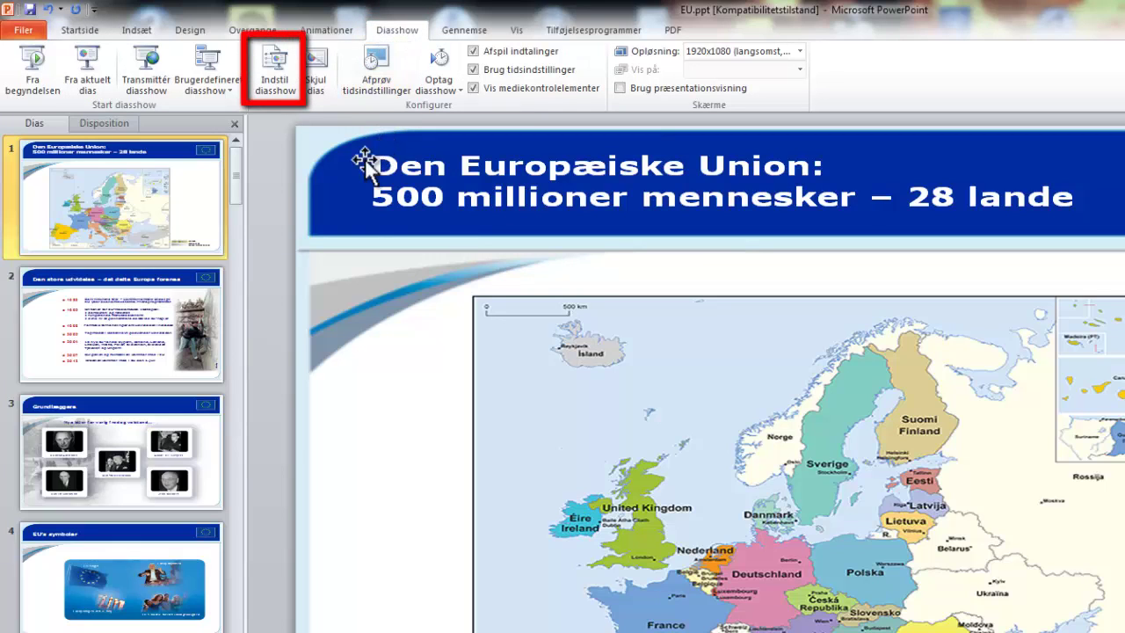
pyautogui.click(271, 78)
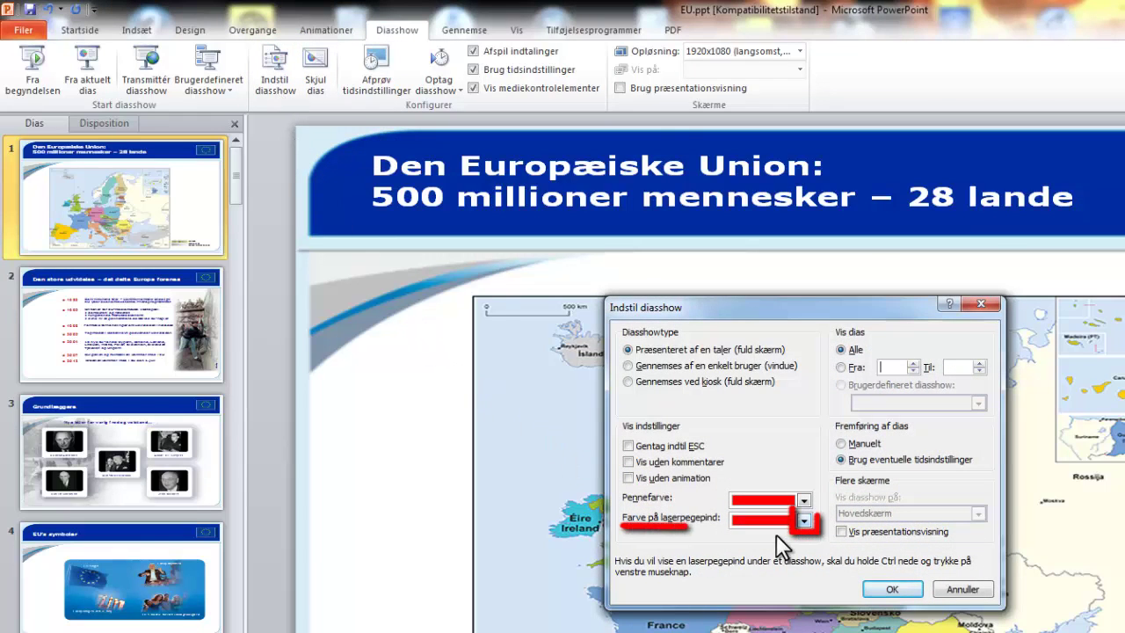
pyautogui.click(803, 521)
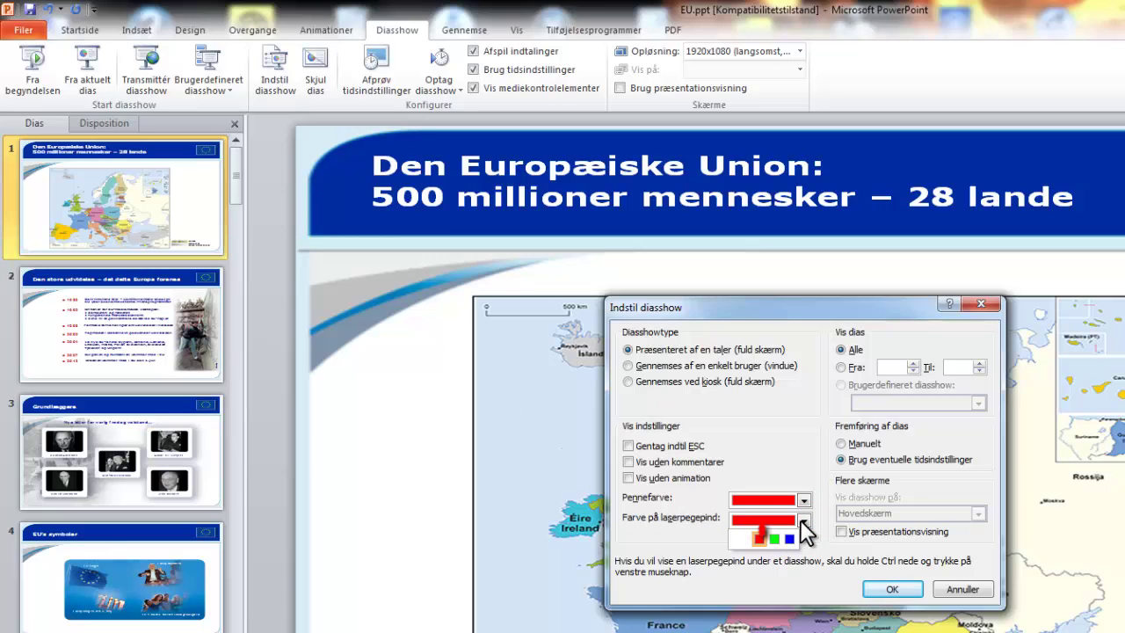
pyautogui.click(776, 539)
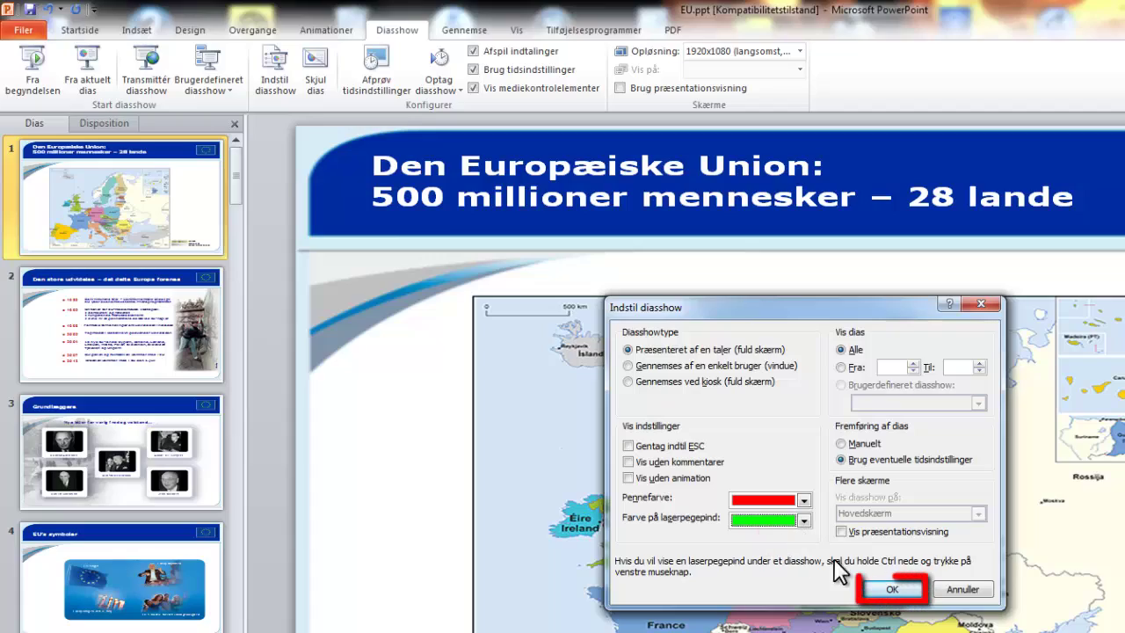
pyautogui.click(890, 591)
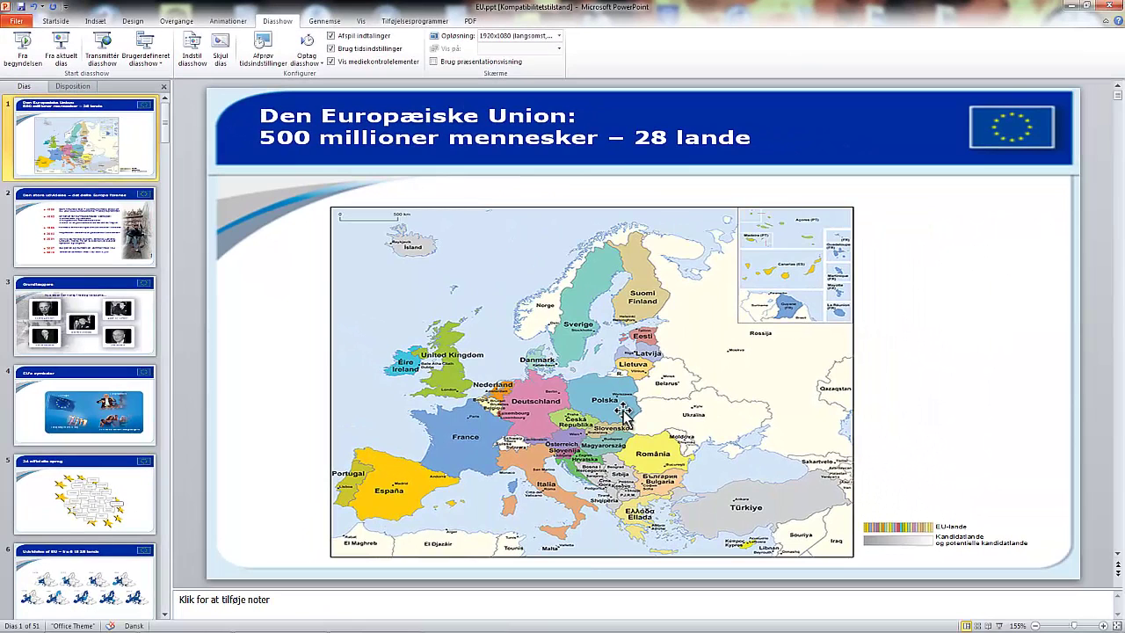
# Start the slideshow, switch to the red Pen, and circle Danmark on the map.
pyautogui.press('F5')
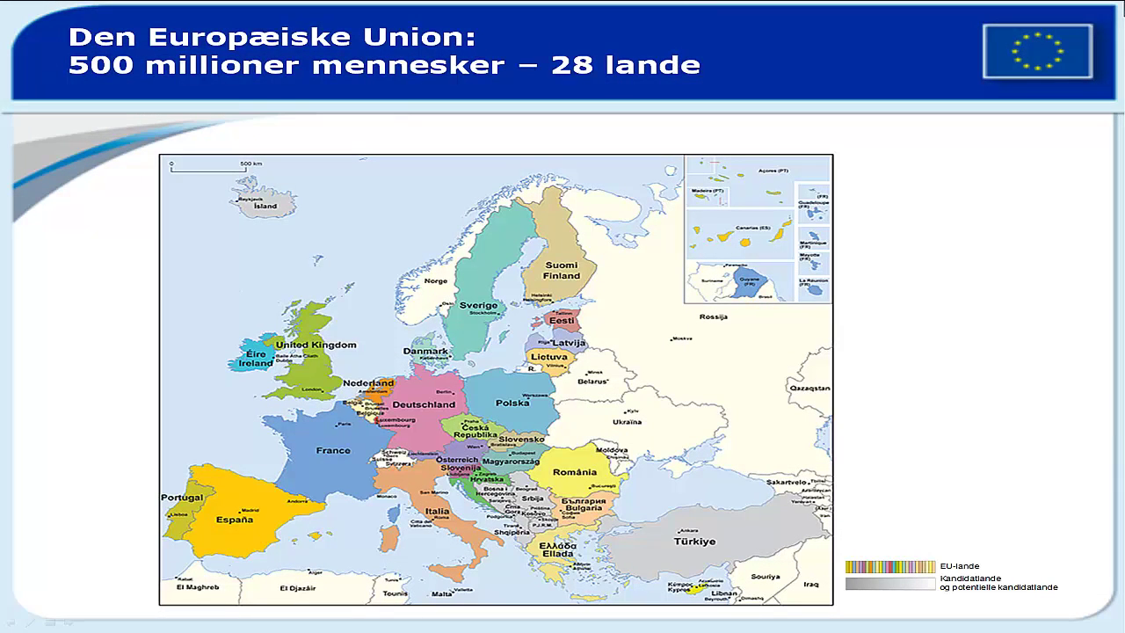
pyautogui.rightClick(439, 232)
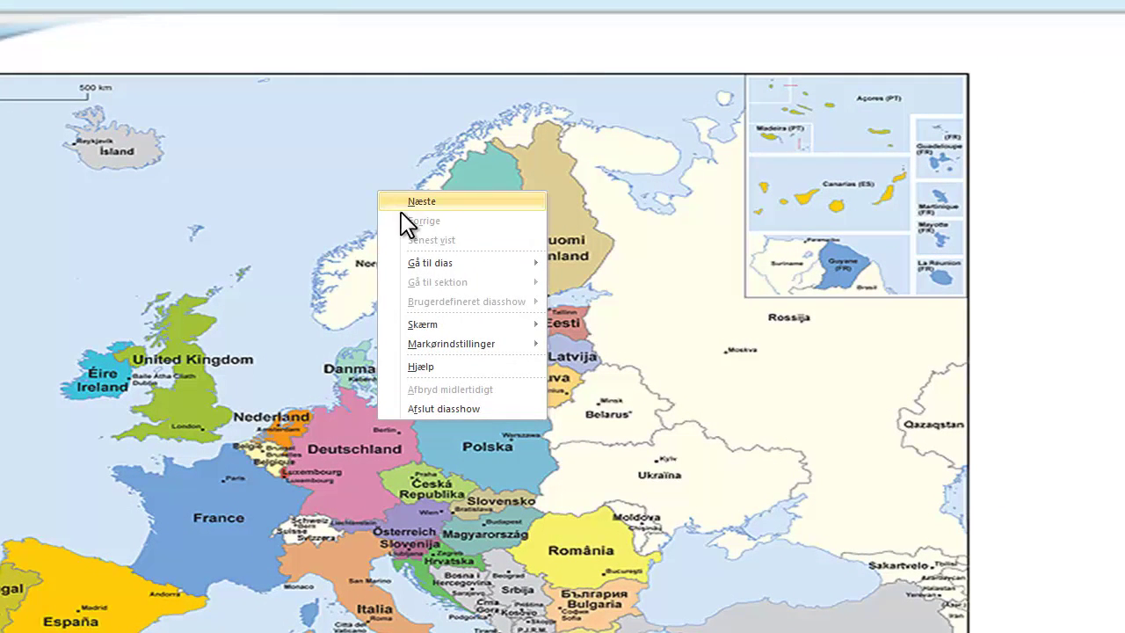
pyautogui.moveTo(479, 352)
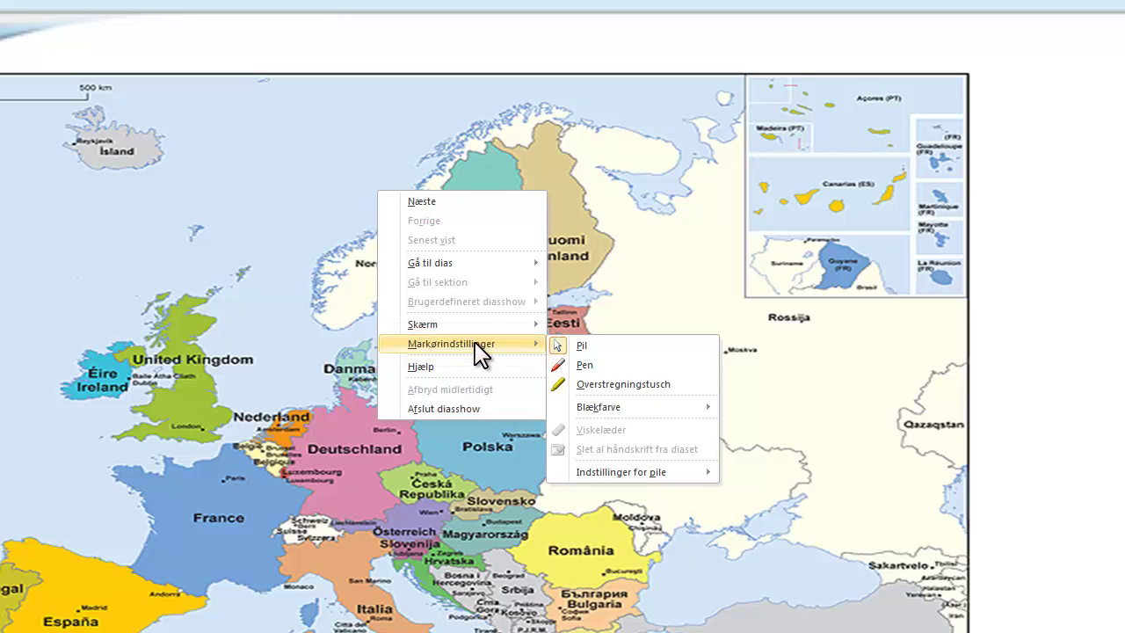
pyautogui.click(591, 366)
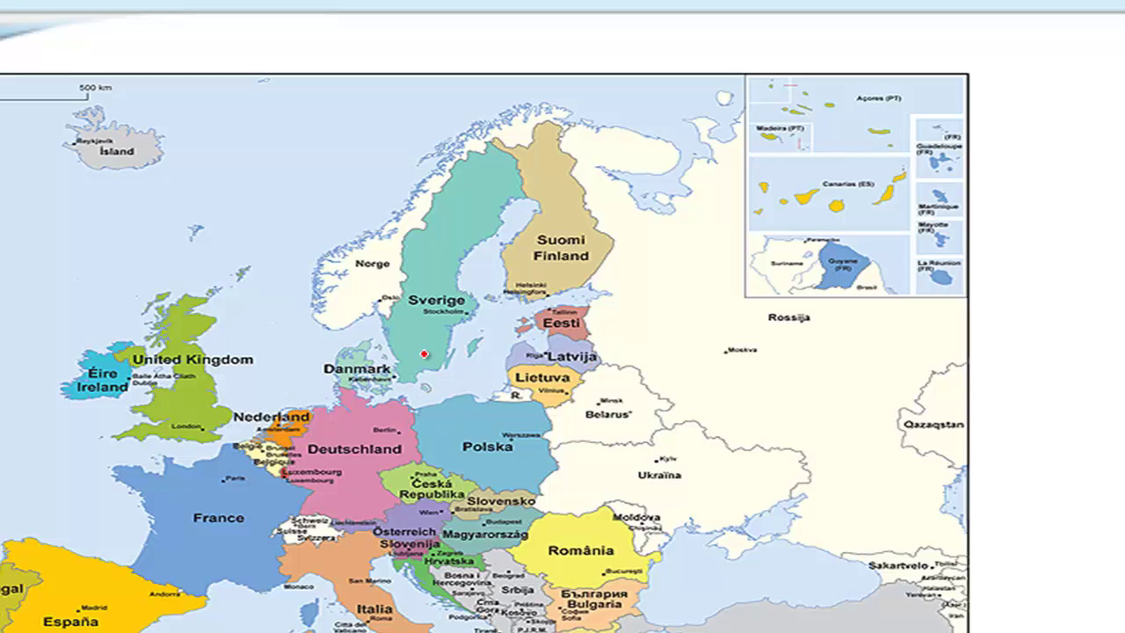
pyautogui.moveTo(349, 400); pyautogui.dragTo(394, 378)
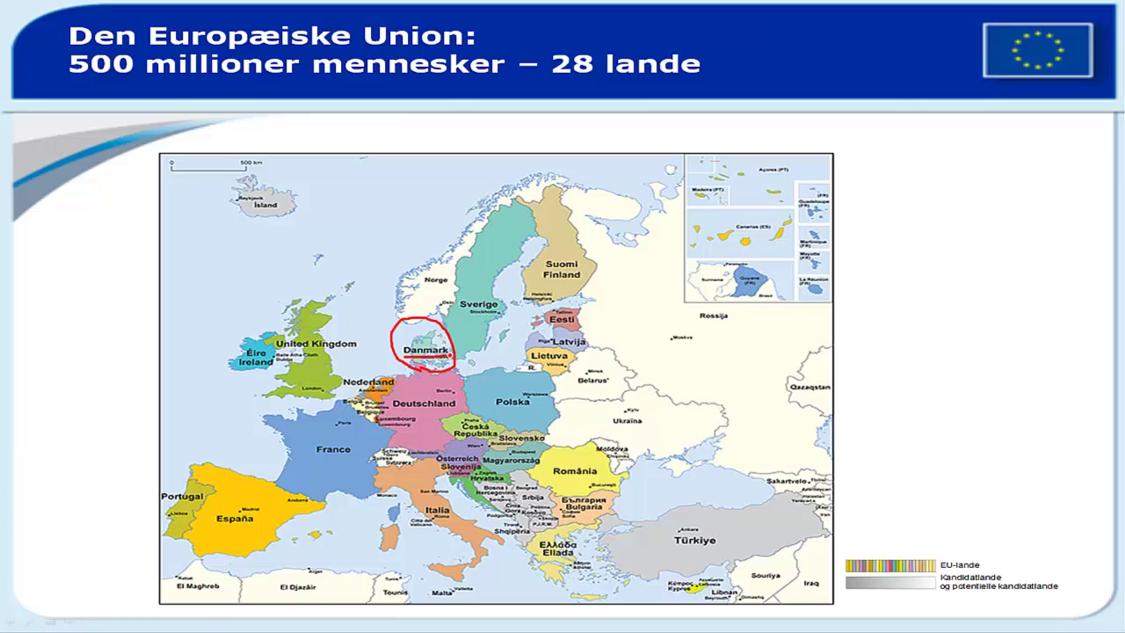
# Erase the red ink around Danmark and advance to the timeline slide.
pyautogui.press('e')
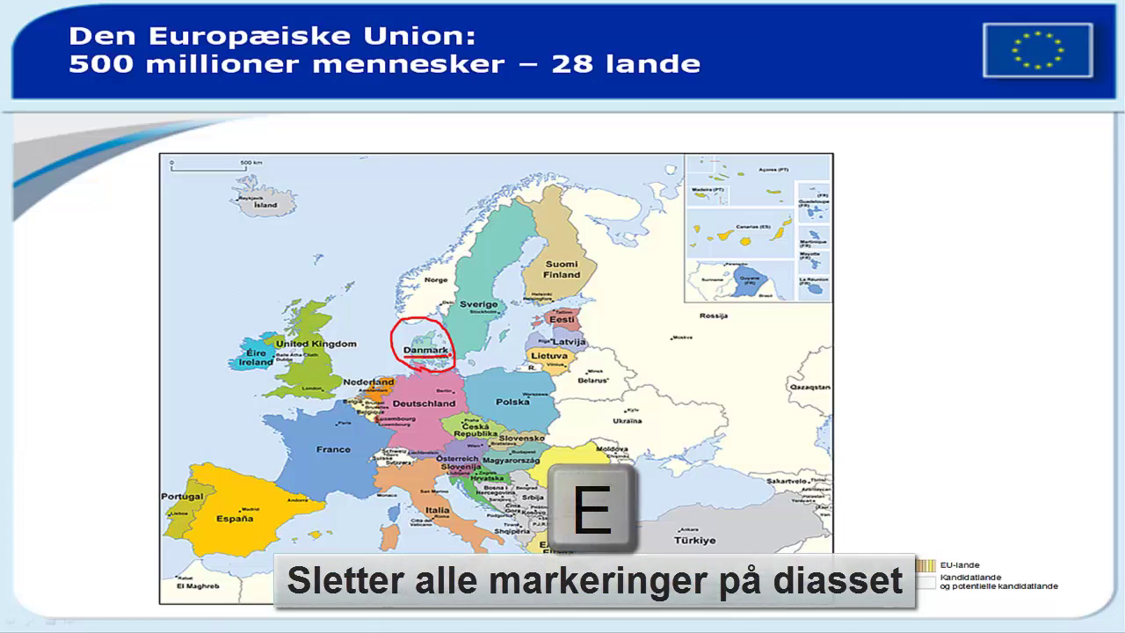
pyautogui.press('e')
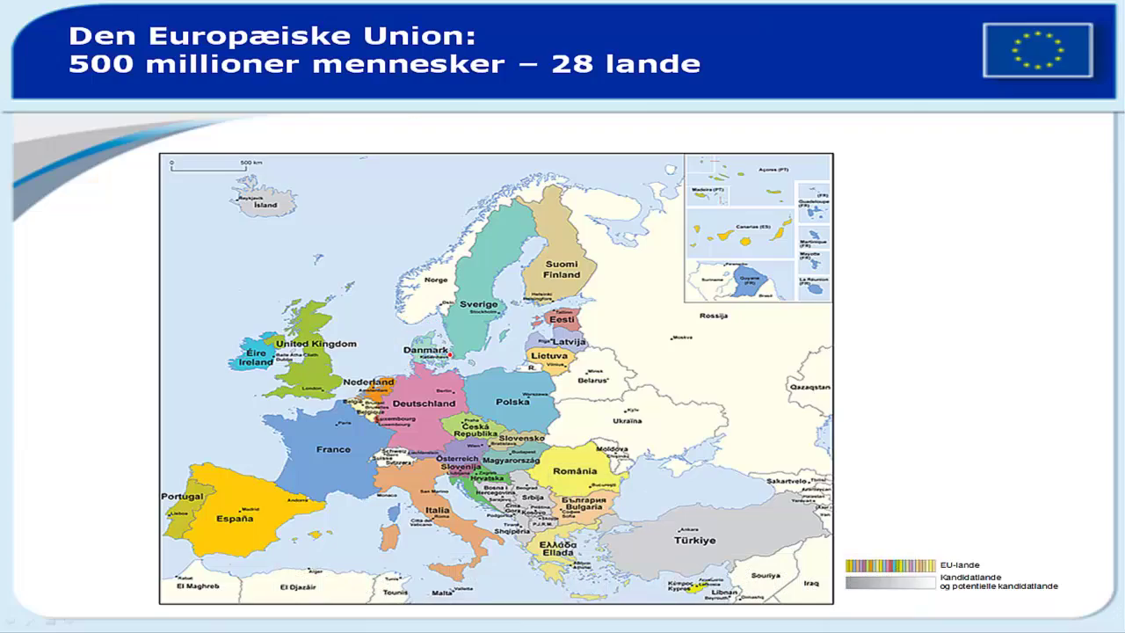
pyautogui.press('Right')
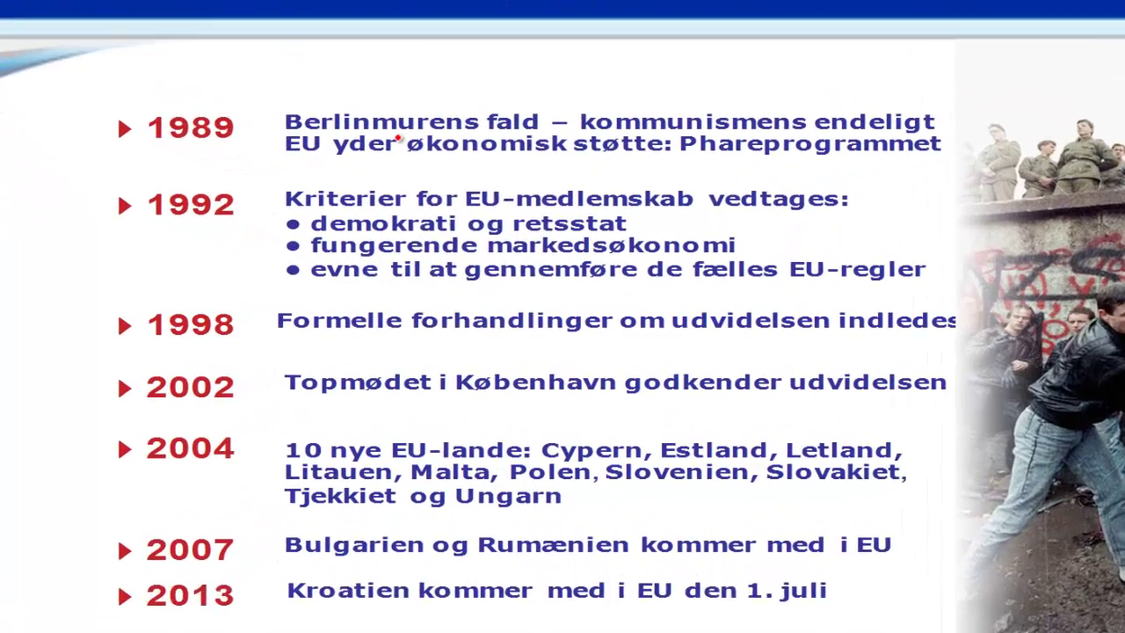
# Switch to the yellow Overstregningstusch, mark København, then erase the highlight with E.
pyautogui.rightClick(444, 192)
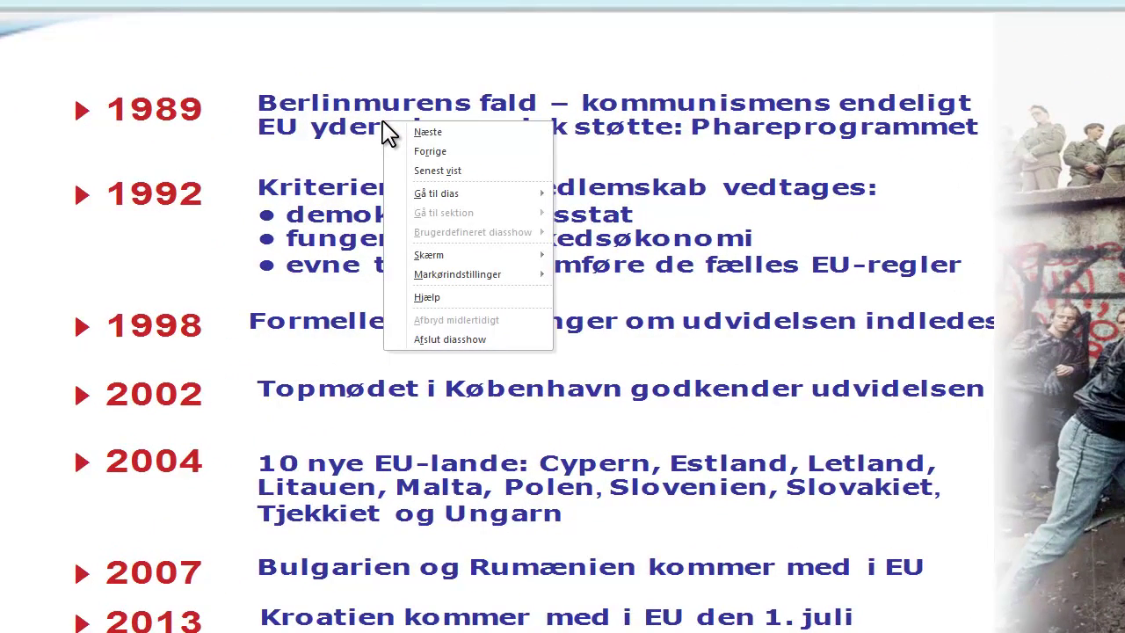
pyautogui.moveTo(461, 282)
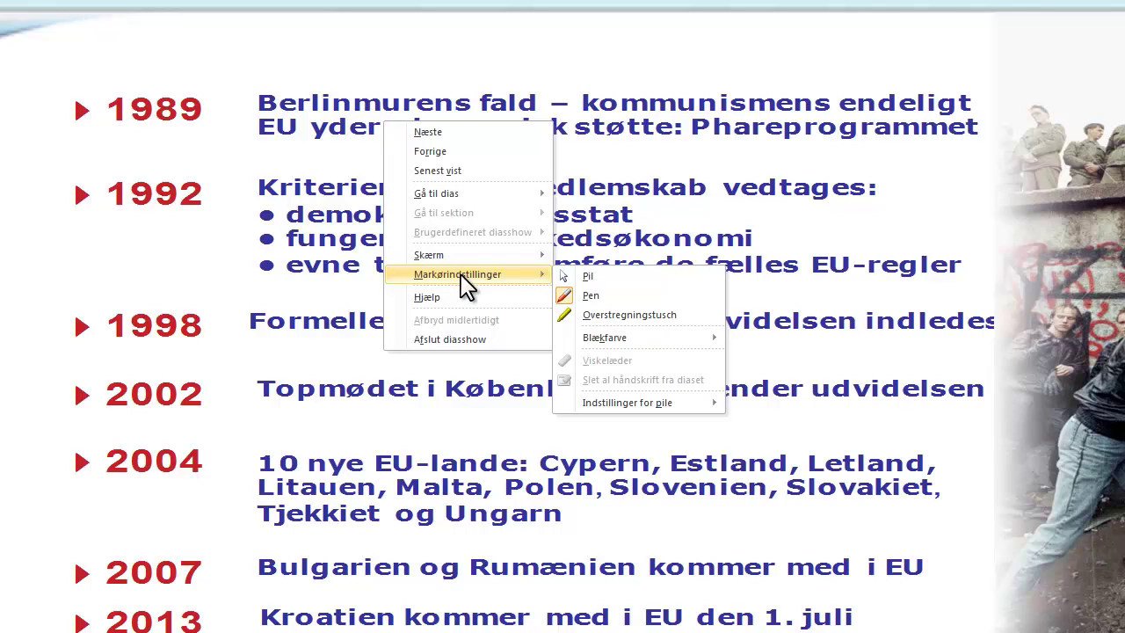
pyautogui.click(645, 319)
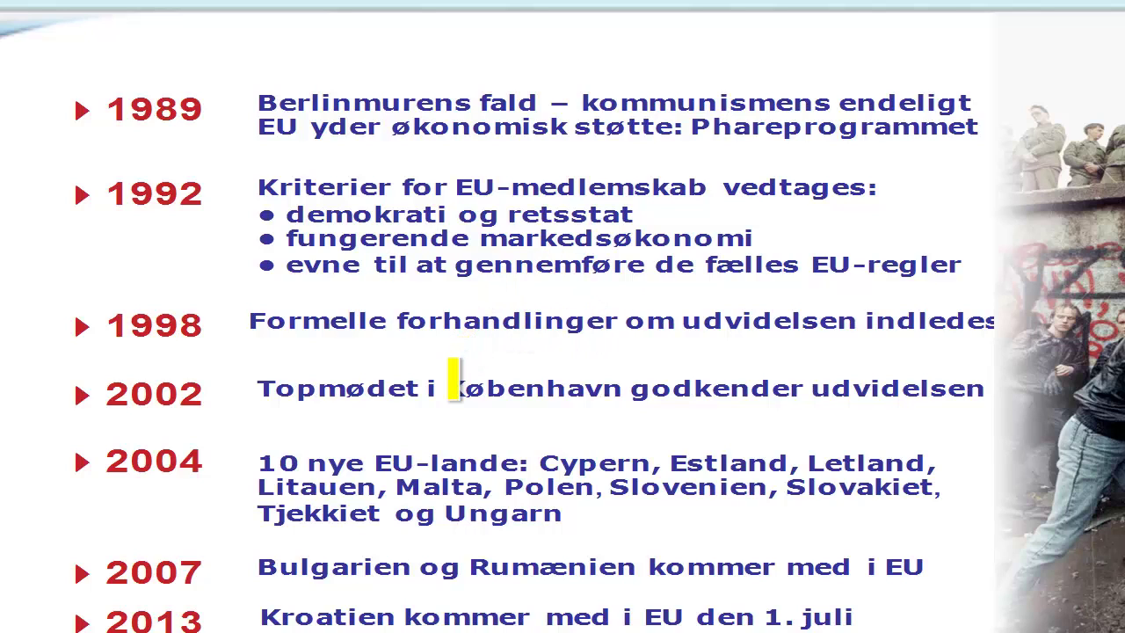
pyautogui.moveTo(450, 384); pyautogui.dragTo(625, 386)
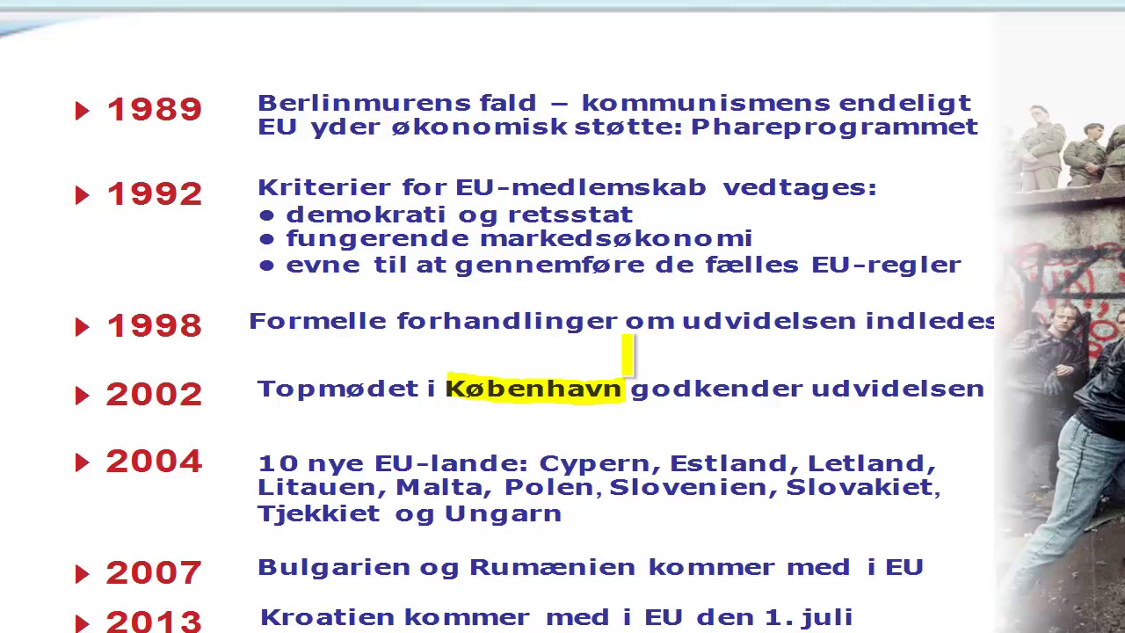
pyautogui.press('e')
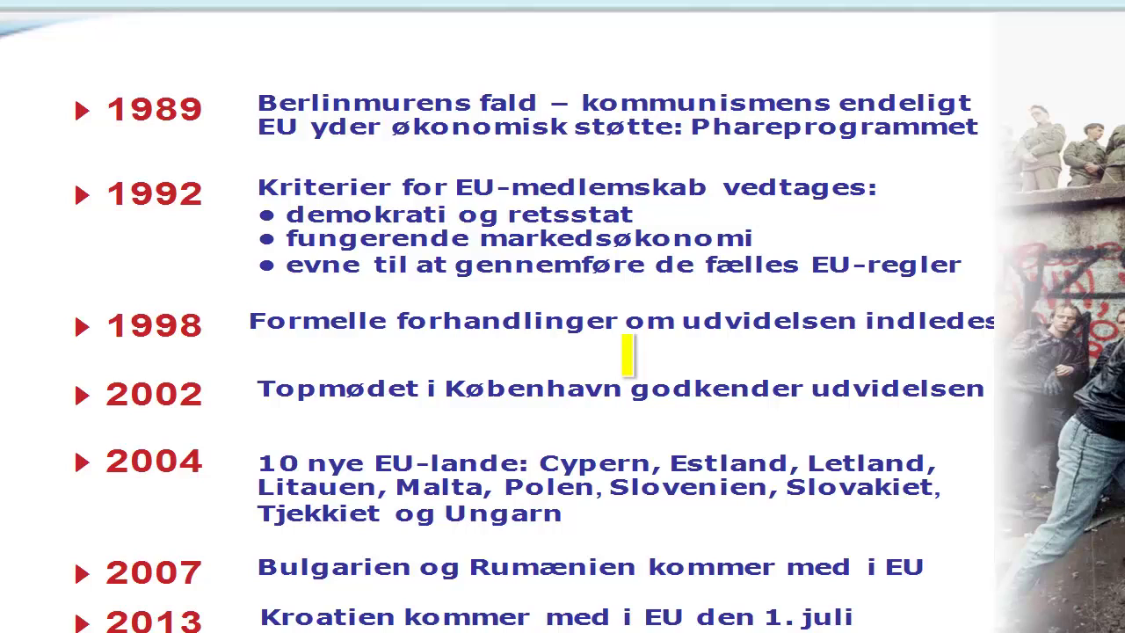
# Set Blækfarve to green, highlight København, and end the show with Esc.
pyautogui.rightClick(501, 153)
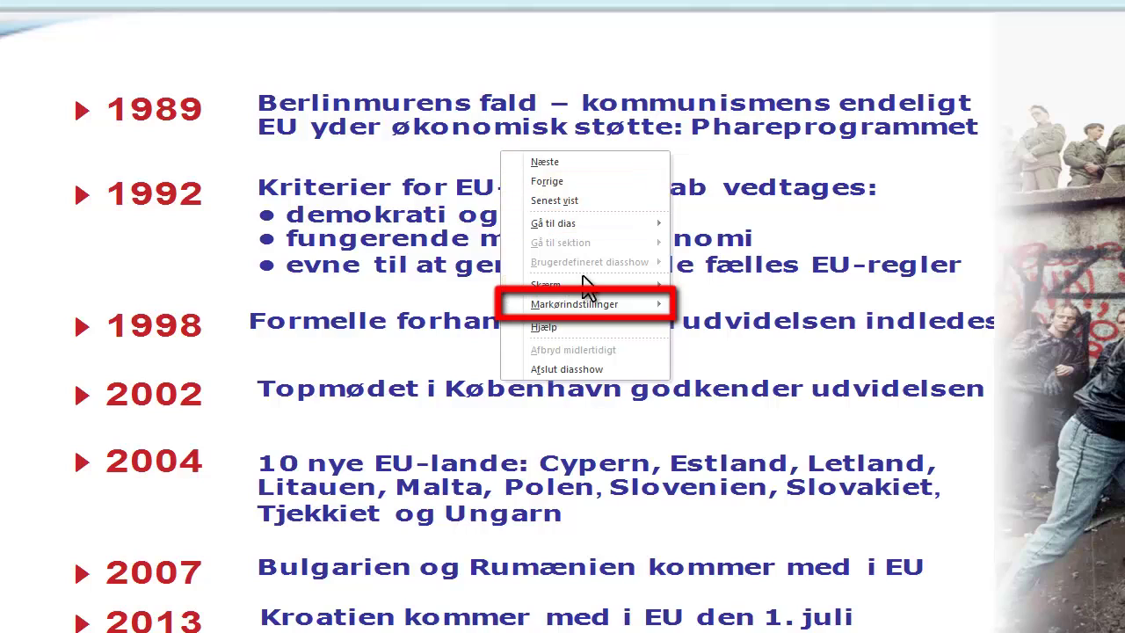
pyautogui.moveTo(595, 308)
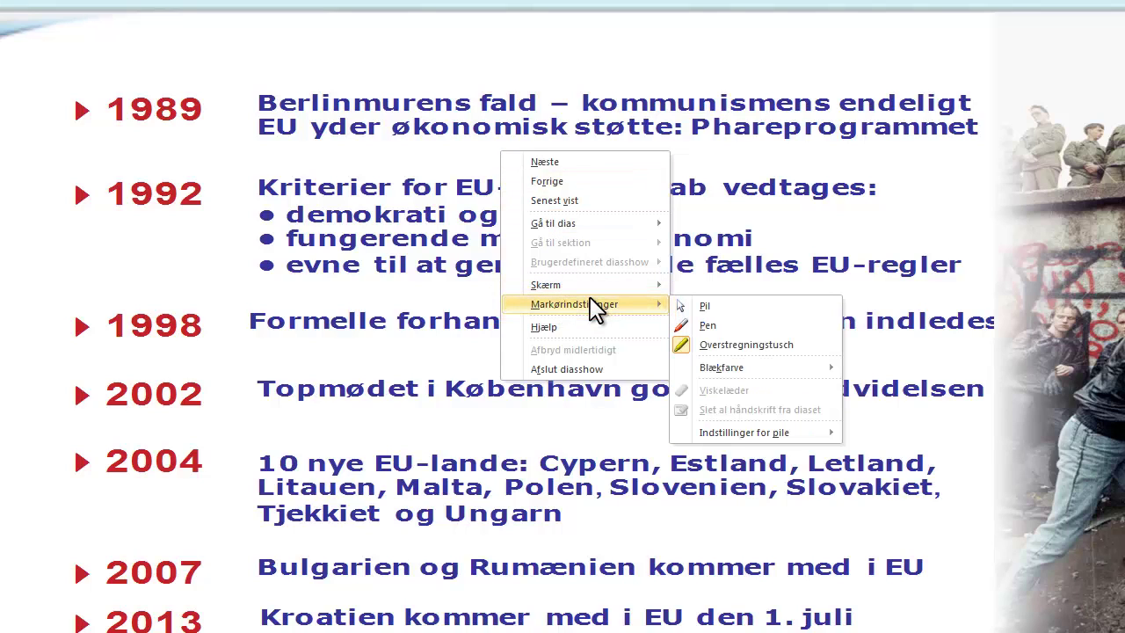
pyautogui.moveTo(726, 372)
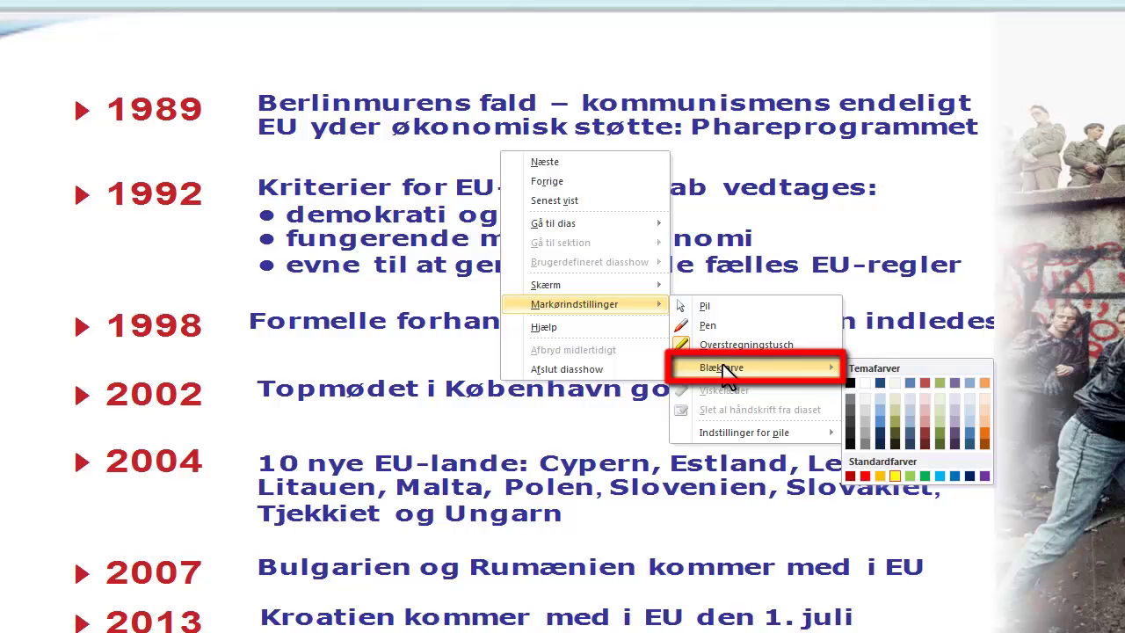
pyautogui.click(910, 477)
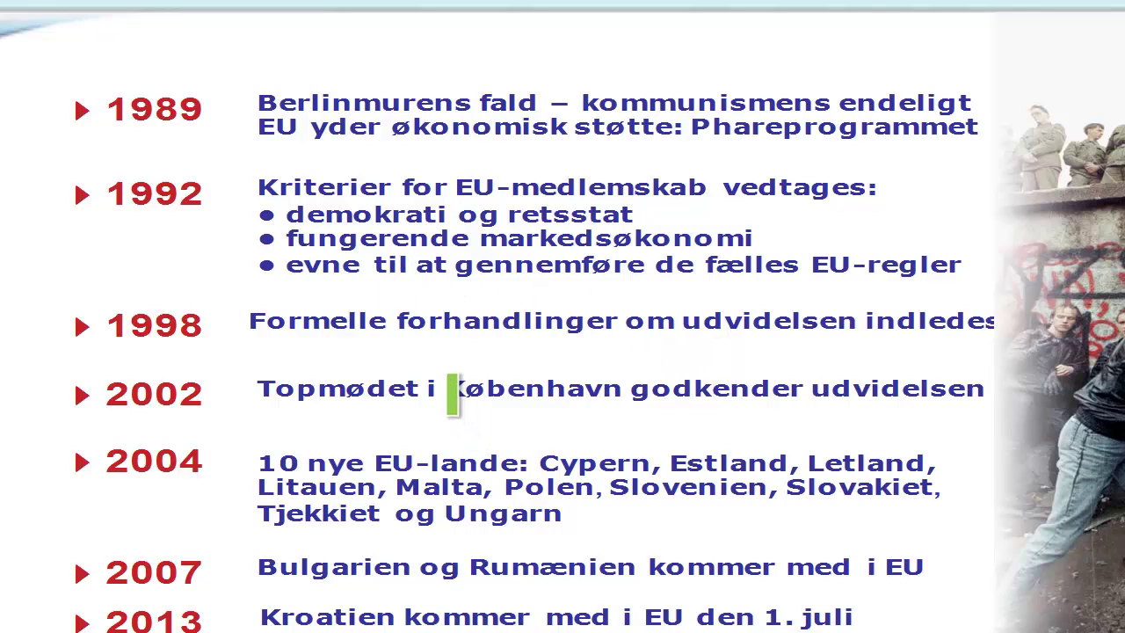
pyautogui.moveTo(452, 395); pyautogui.dragTo(622, 398)
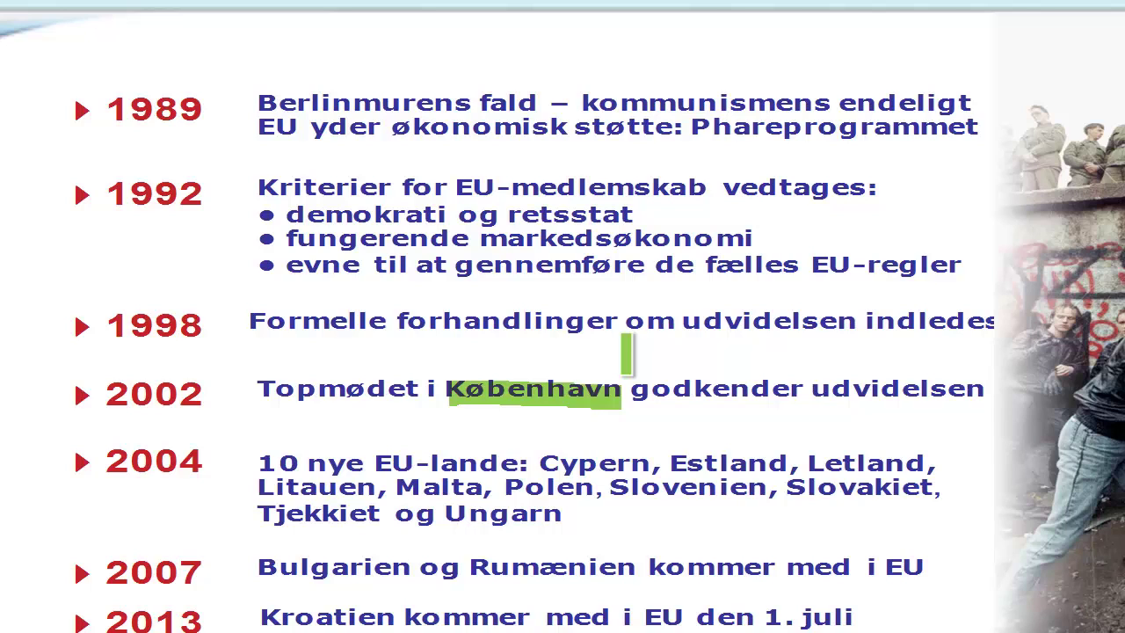
pyautogui.press('Escape')
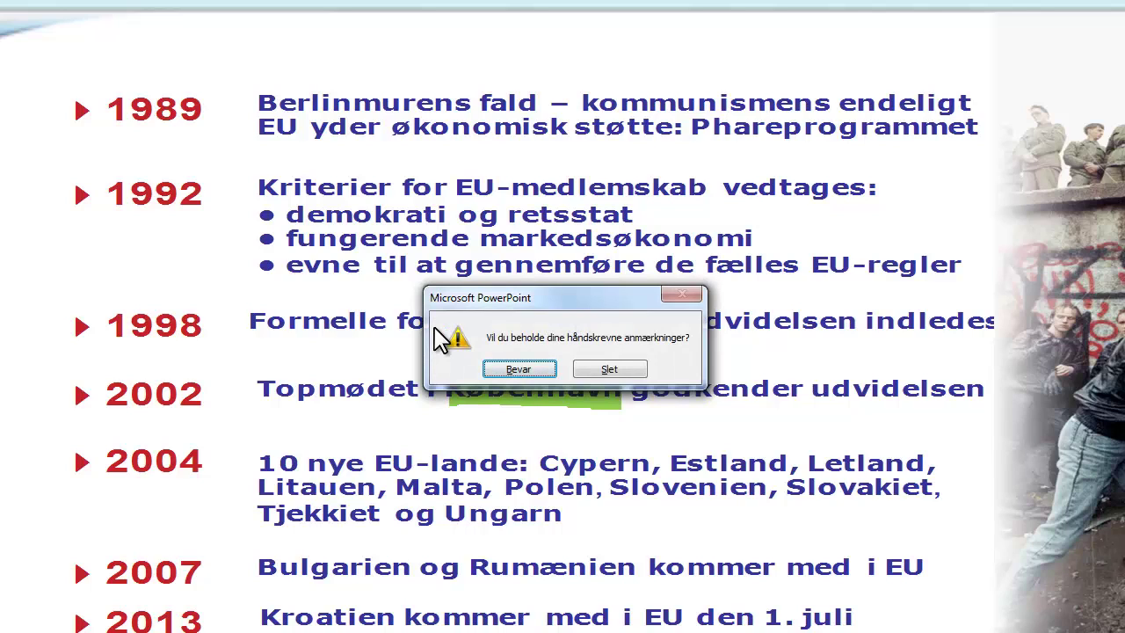
# Choose Slet in the keep-annotations prompt to discard the ink.
pyautogui.click(596, 368)
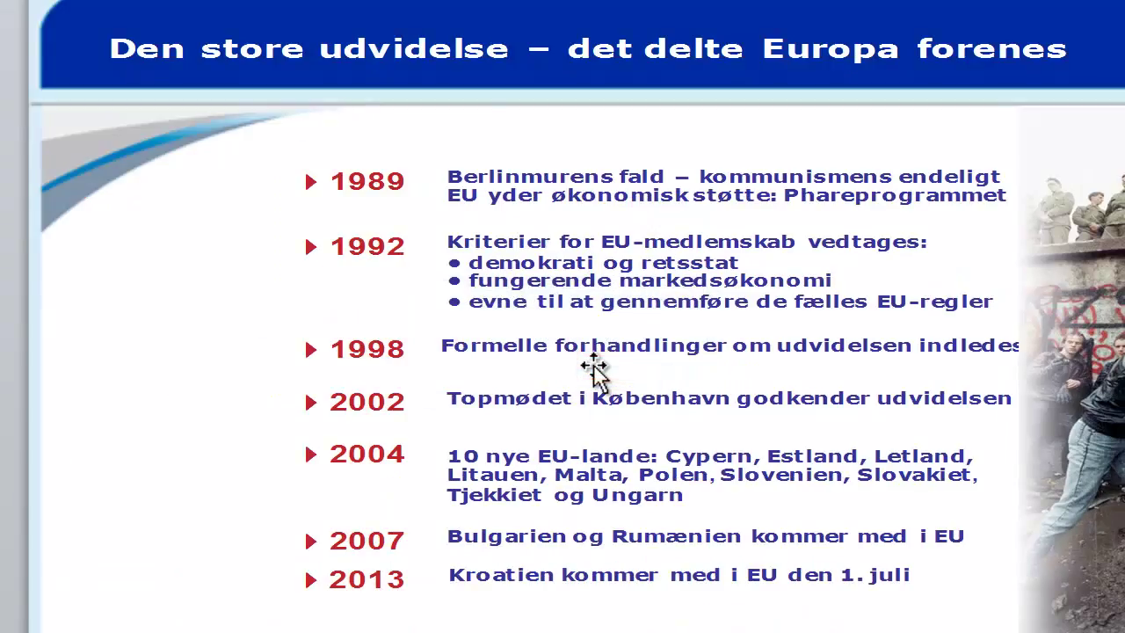